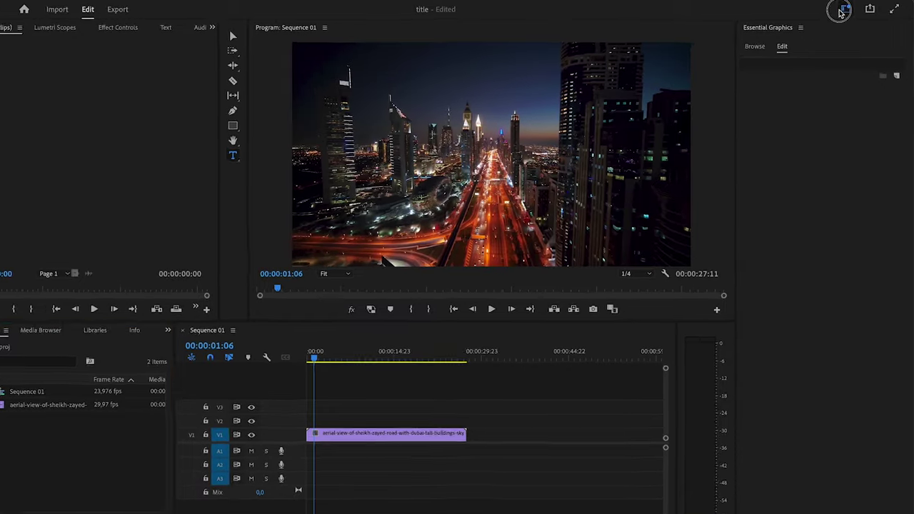
Switch Premiere Pro to the Graphics workspace
click(838, 14)
click(717, 370)
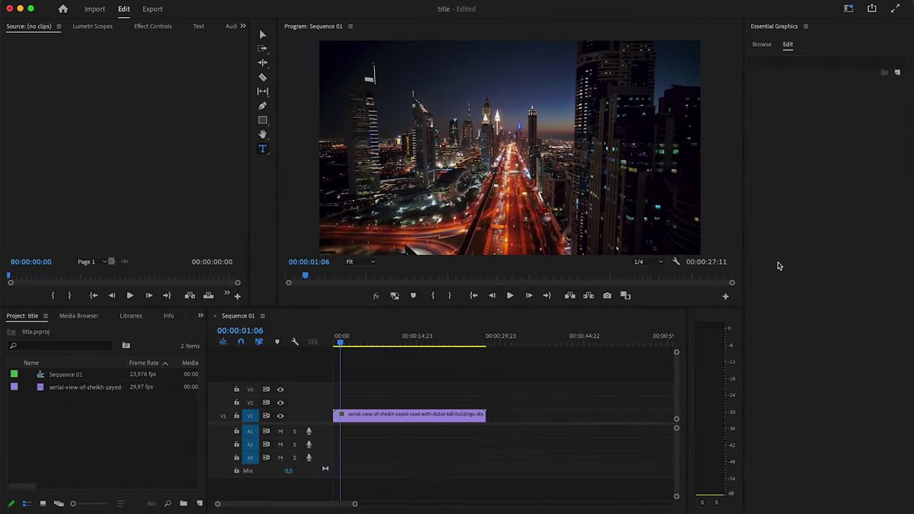
key(XF86AudioMute)
Add a new text layer in Essential Graphics and clear its placeholder text
click(867, 84)
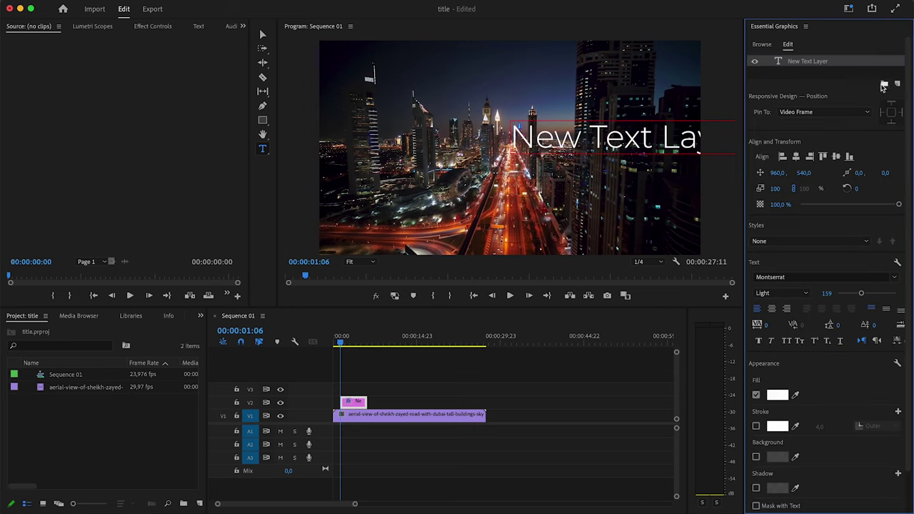
triple_click(630, 136)
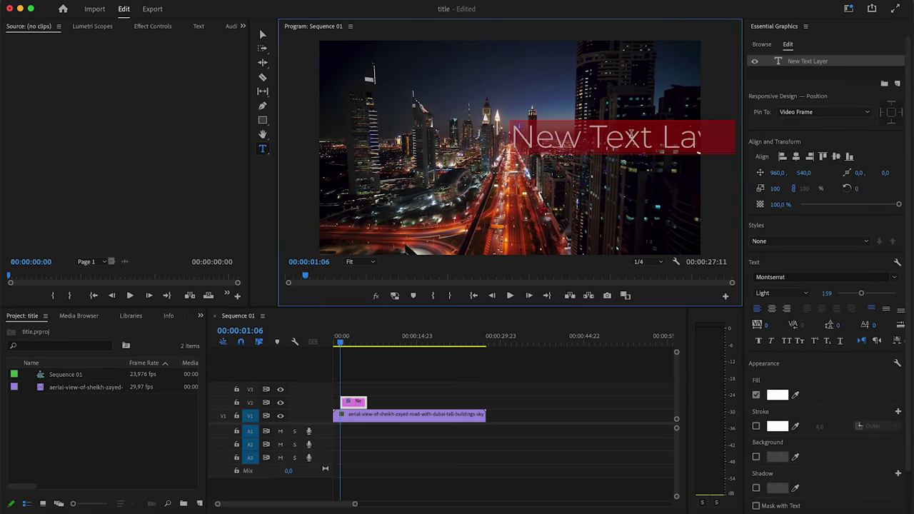
key(BackSpace)
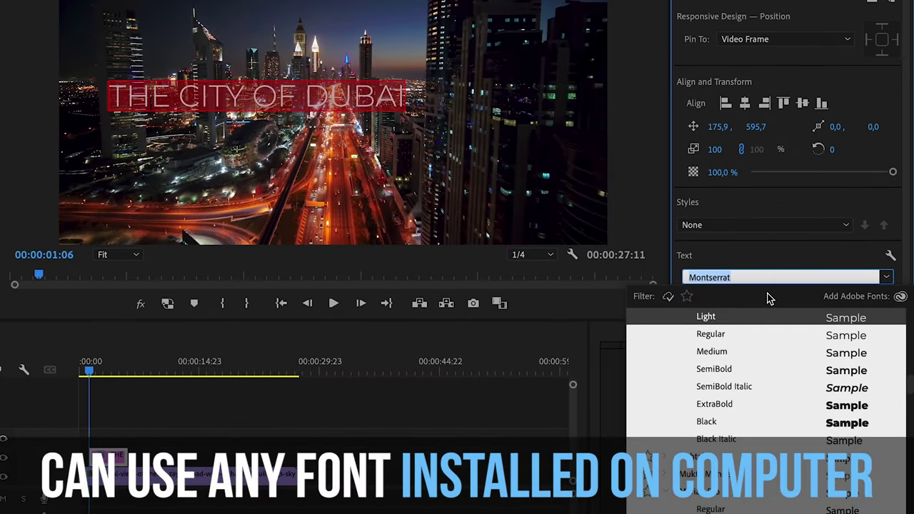
Set the title's font weight to Montserrat Light
click(738, 370)
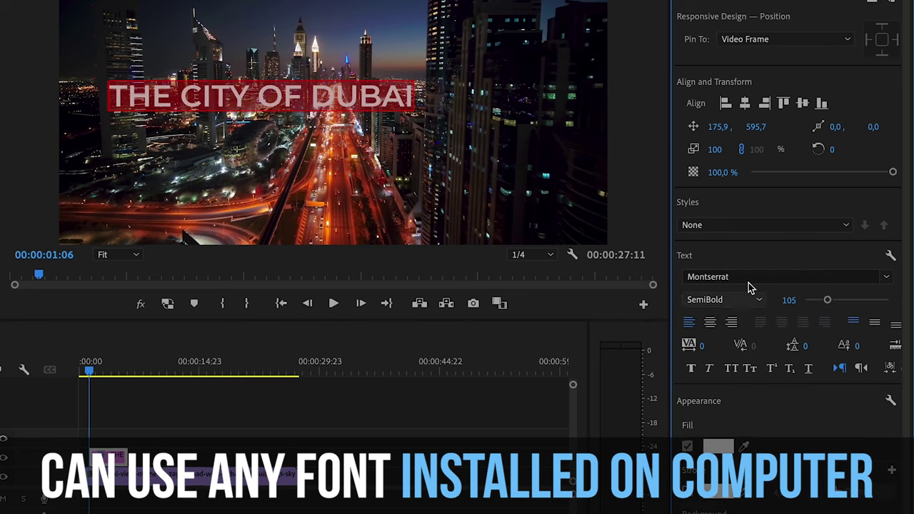
click(758, 300)
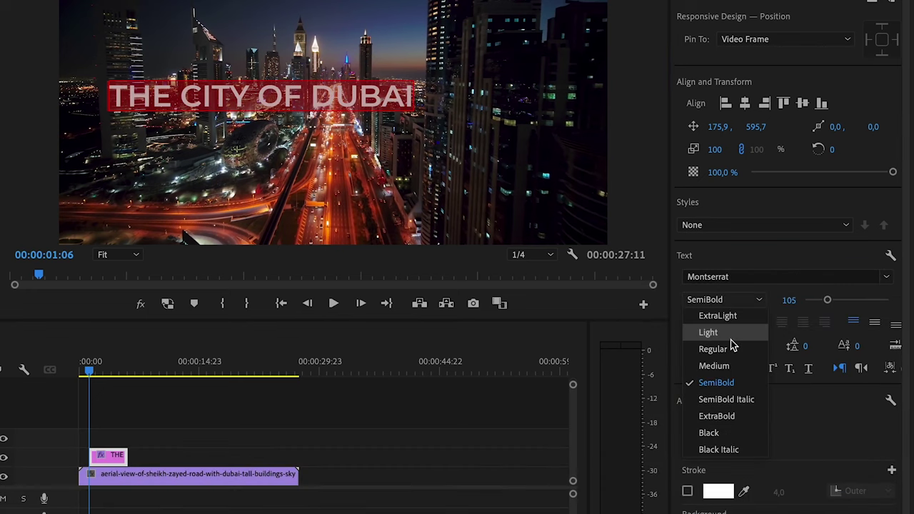
click(730, 340)
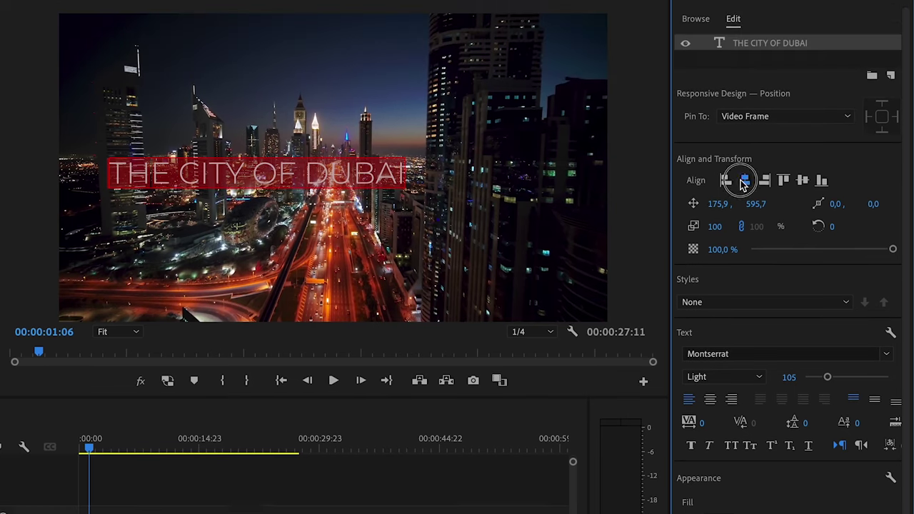
Centre the title horizontally and vertically in the frame, then select the title clip
click(745, 103)
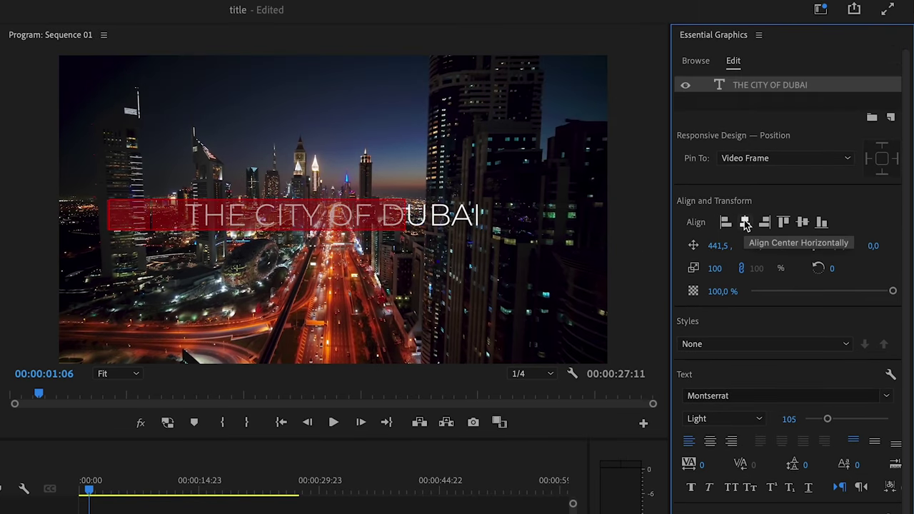
click(802, 224)
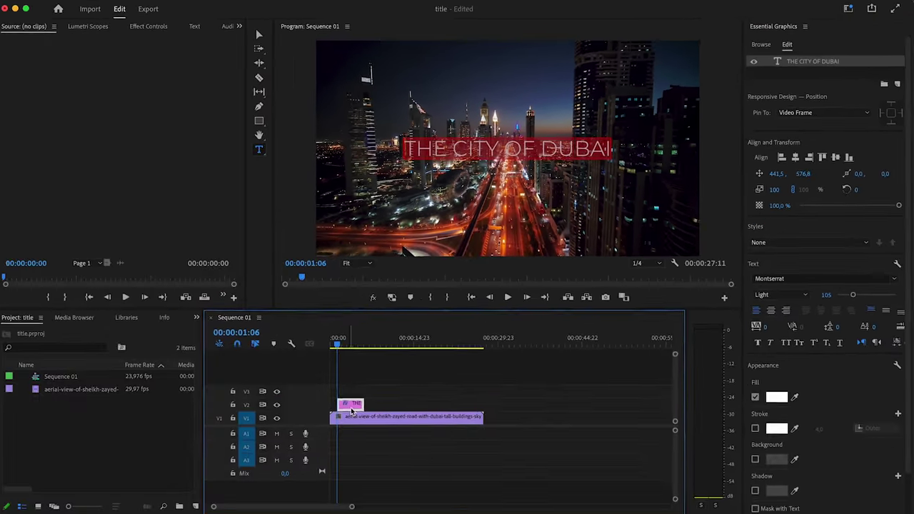
click(346, 401)
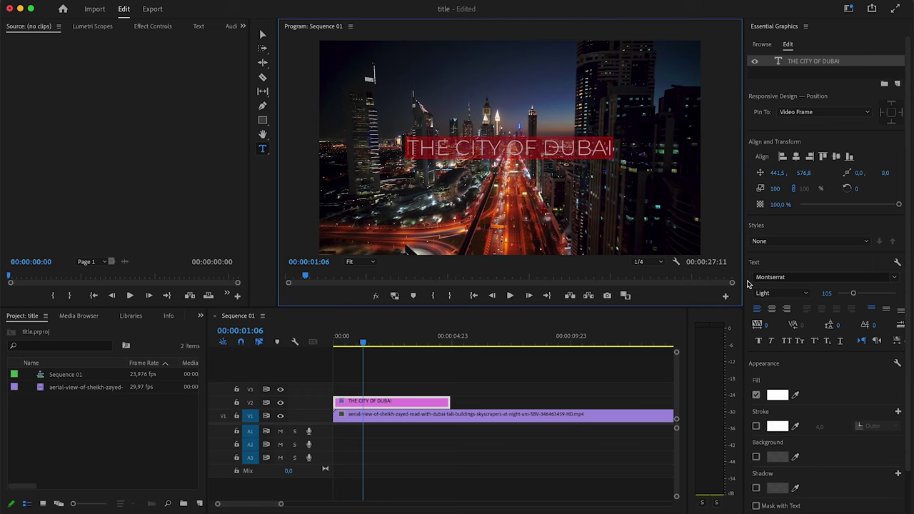
click(777, 396)
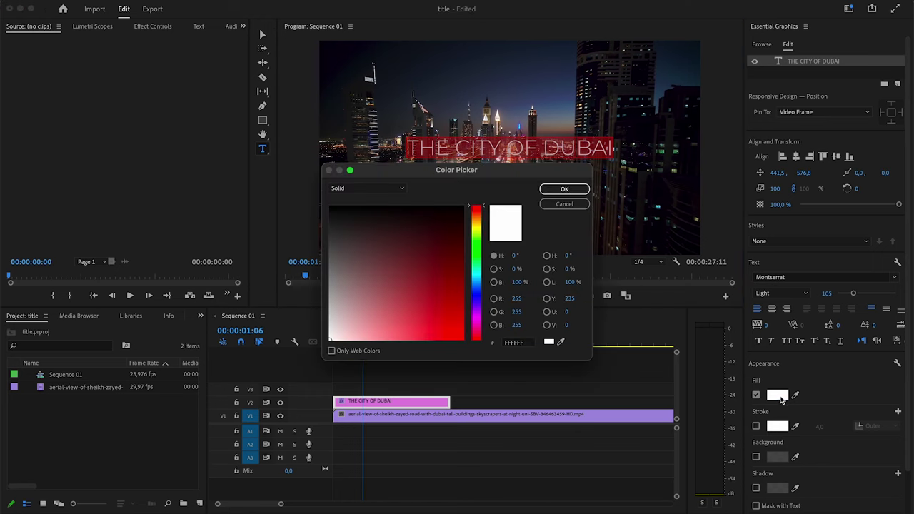
drag(480, 226, 479, 230)
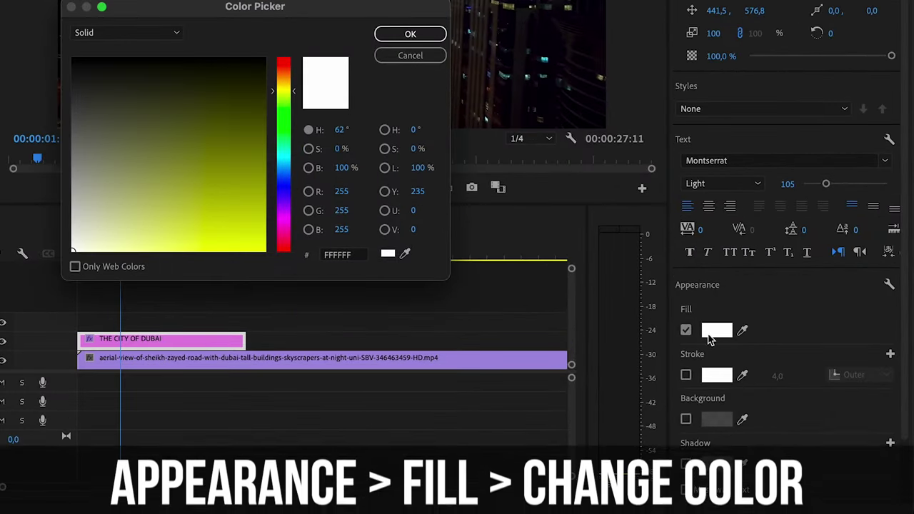
click(244, 250)
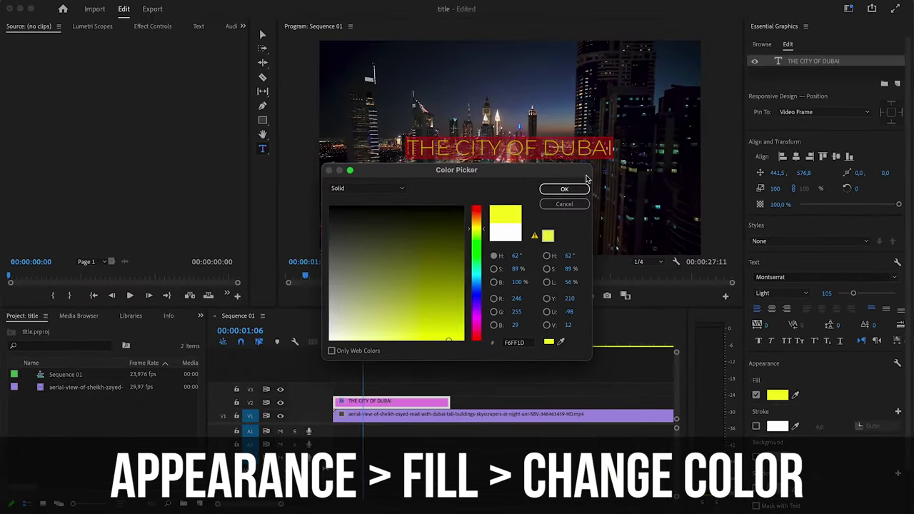
click(564, 190)
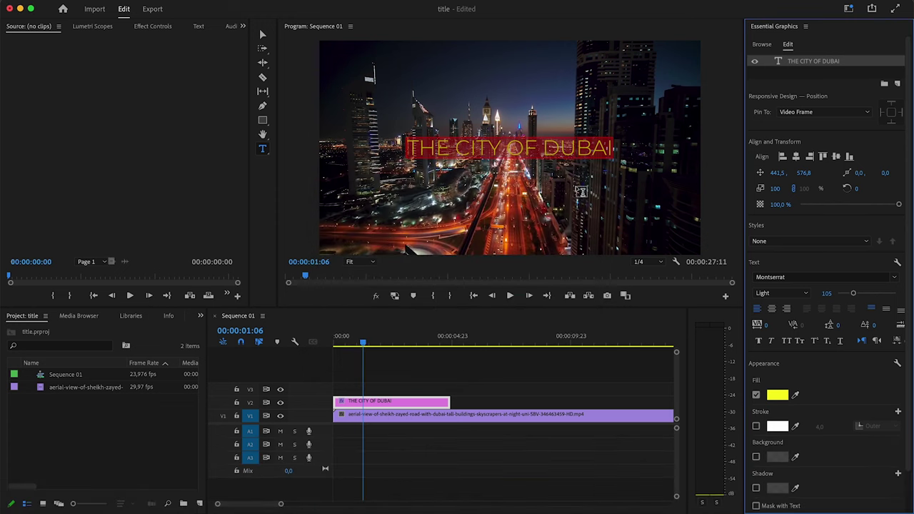
drag(365, 336, 338, 347)
key(space)
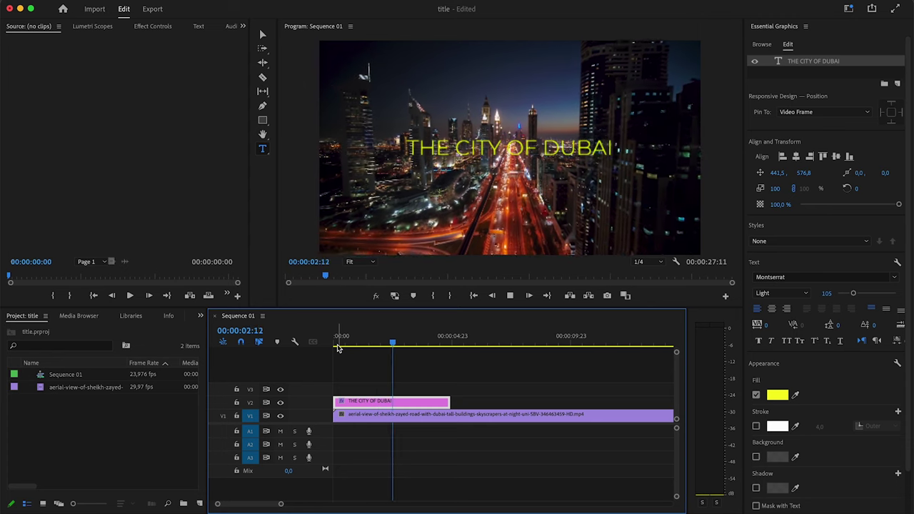
key(space)
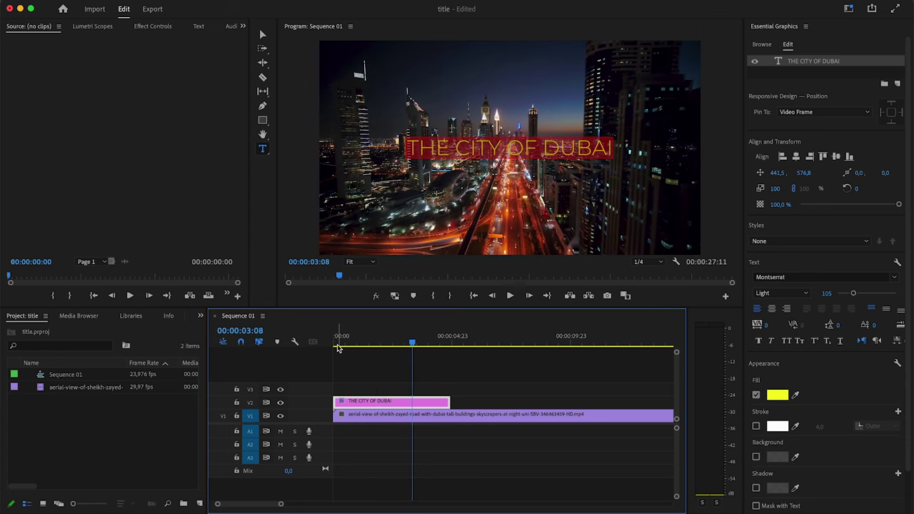
click(779, 395)
click(563, 190)
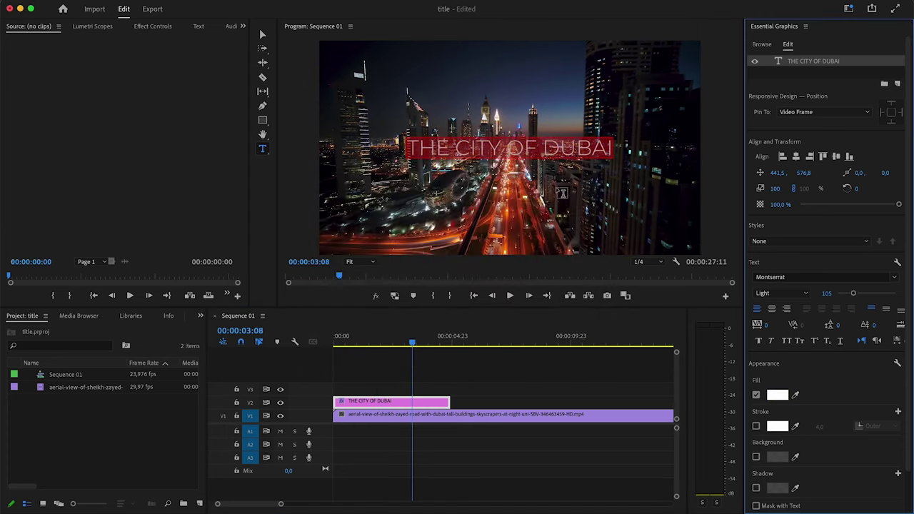
drag(378, 340, 350, 344)
key(space)
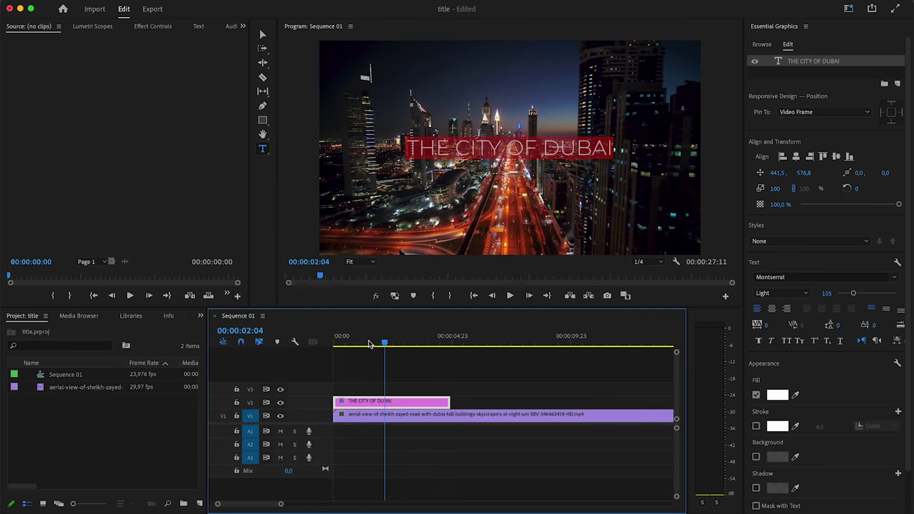
Raise playback resolution to 1/2 and turn on a drop shadow for the title
click(658, 265)
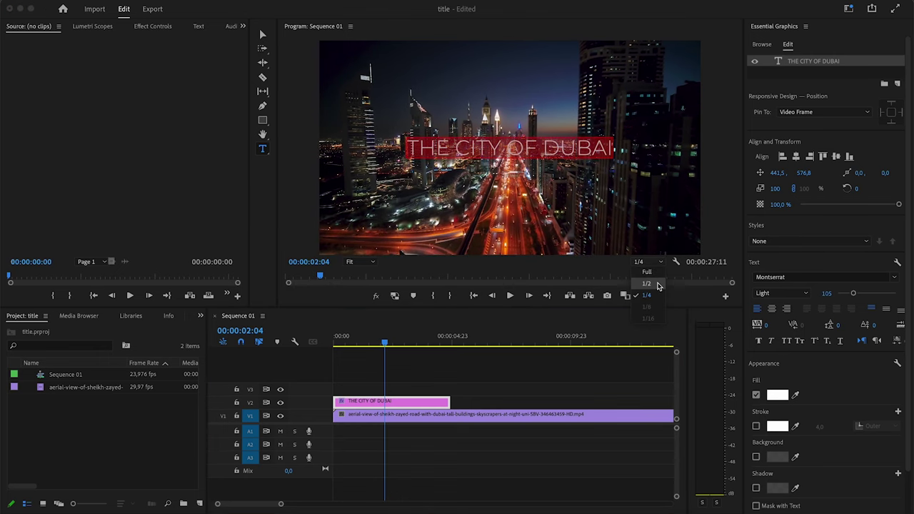
click(646, 284)
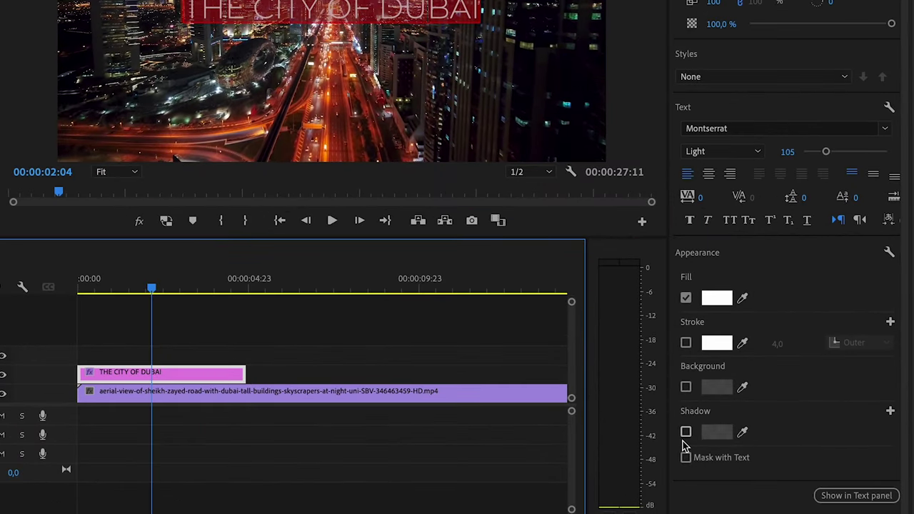
click(686, 433)
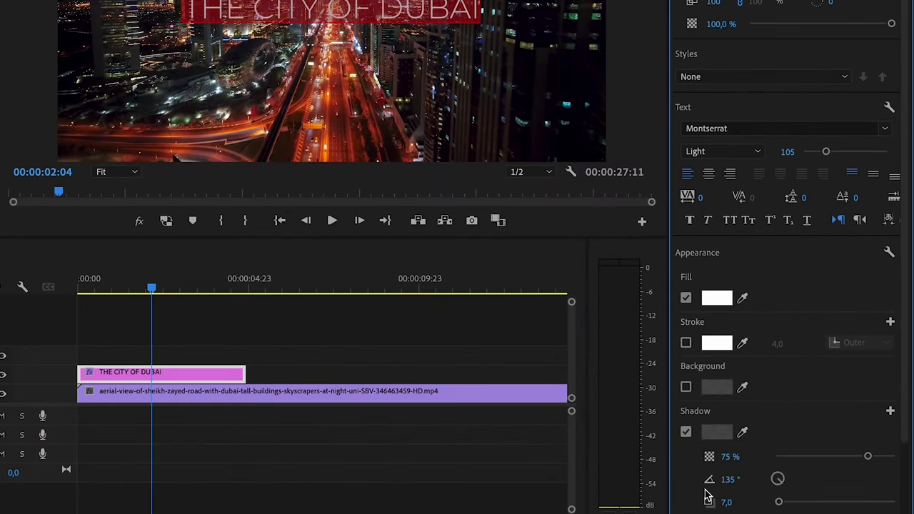
scroll(707, 496, down, 2)
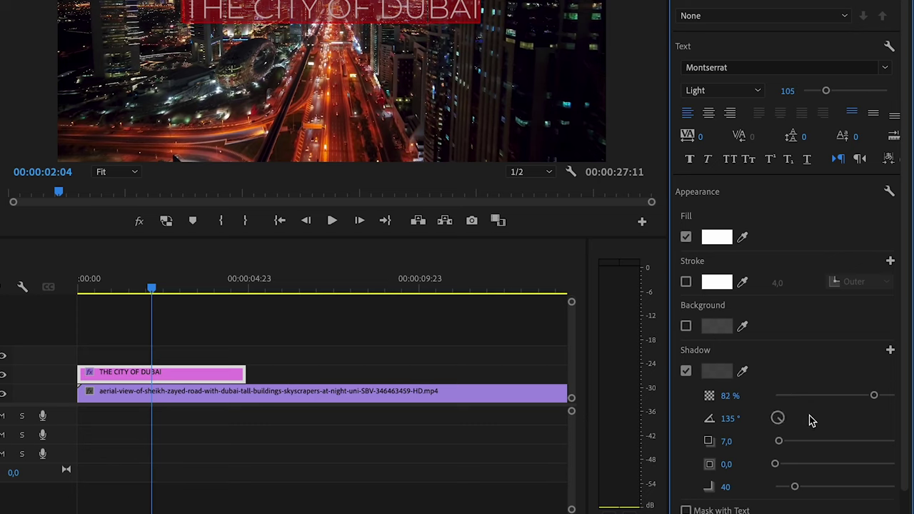
Reduce the shadow distance to about 3.8 and replay the title to preview it
drag(840, 444, 817, 439)
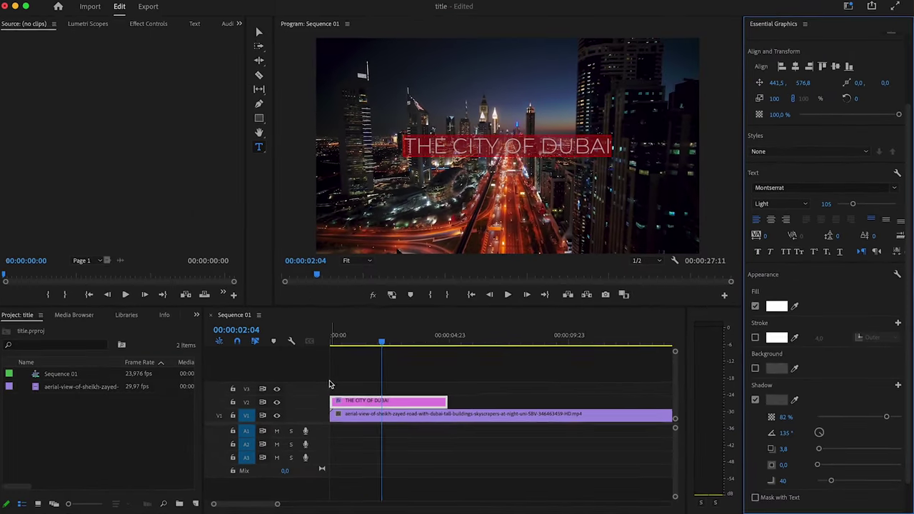
key(space)
click(130, 290)
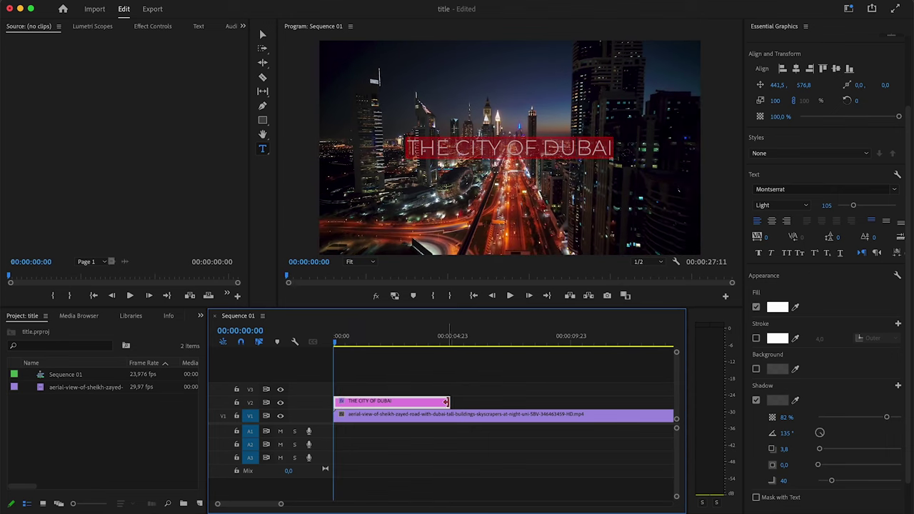
Trim the title clip to about four seconds and show its motion properties
drag(448, 404, 432, 398)
click(147, 28)
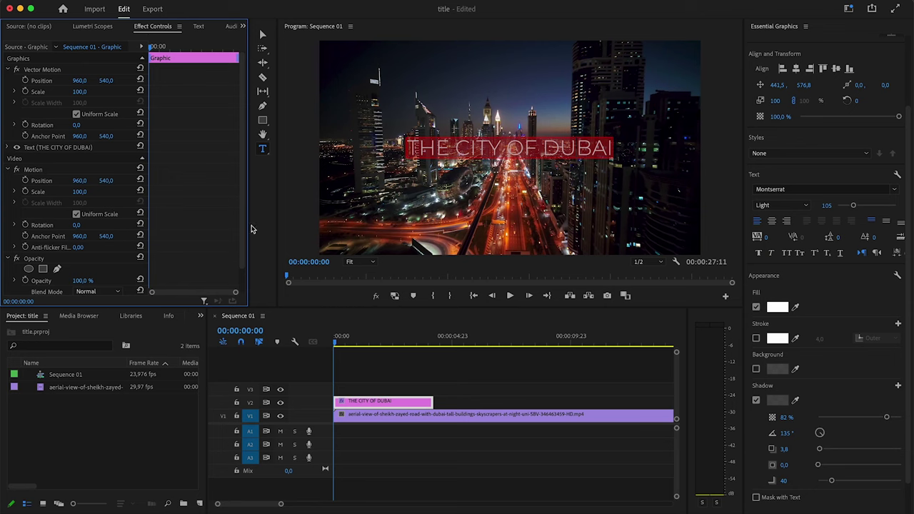
click(335, 349)
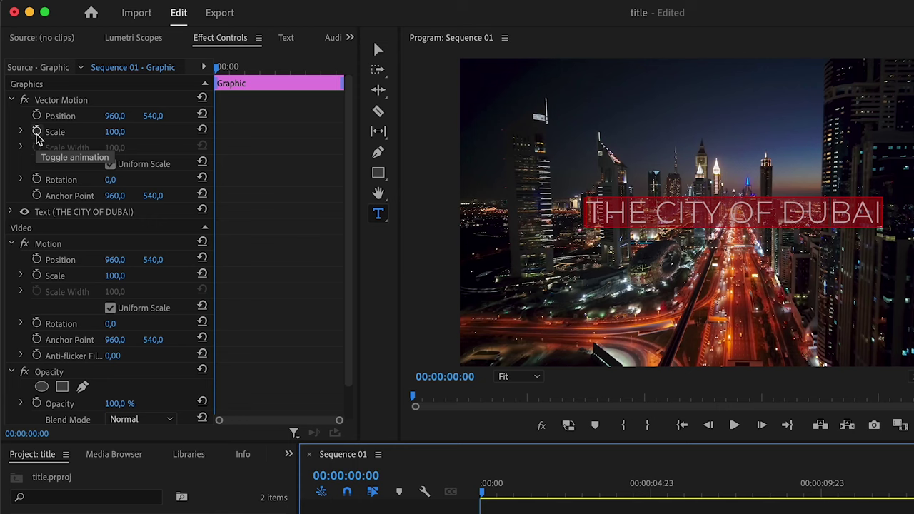
Keyframe the title's scale from 100 at its start to 110 at its end
click(227, 84)
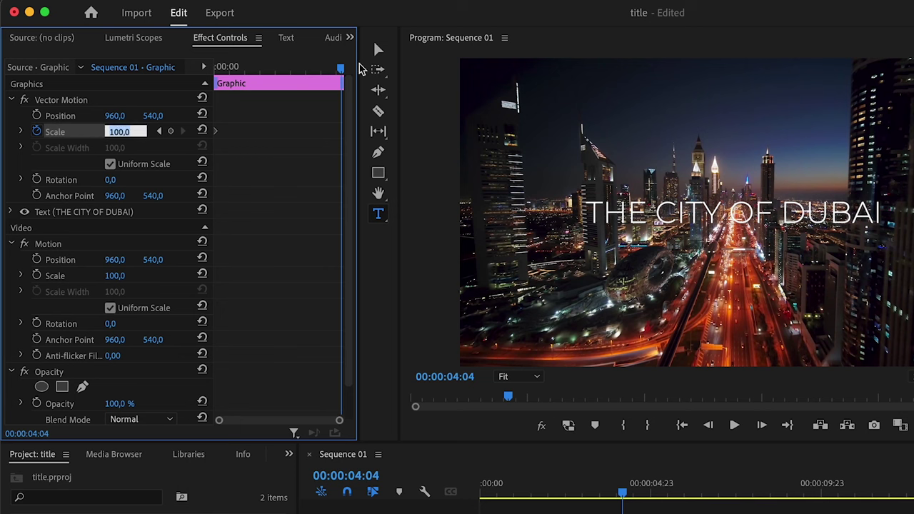
key(Return)
key(Up)
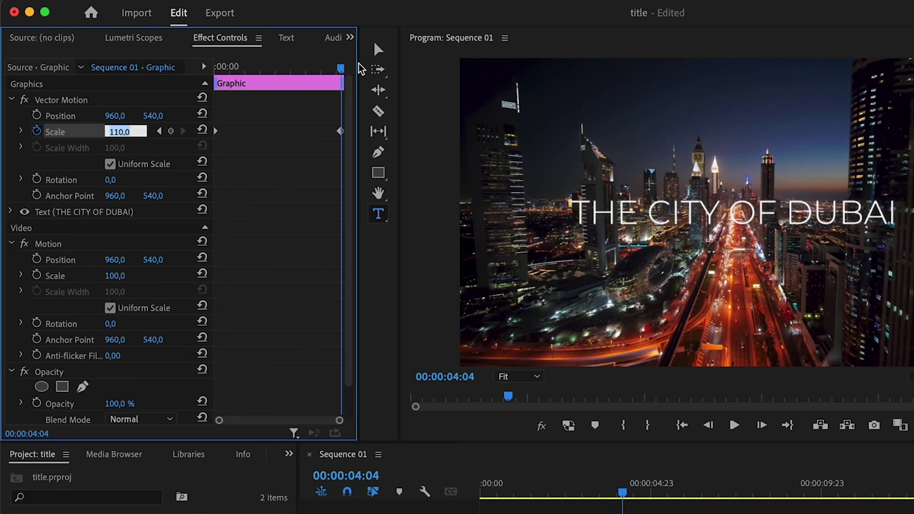
Preview the scale animation from the start and scrub back through the title
key(Home)
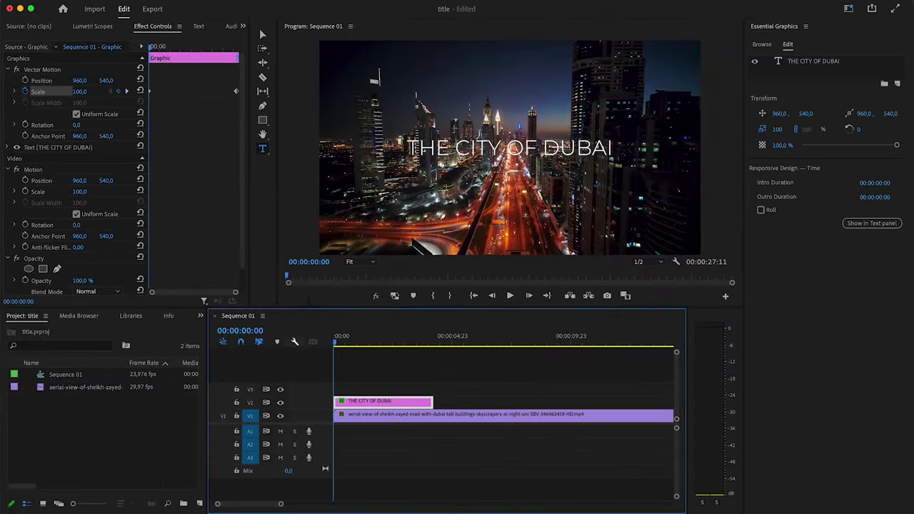
key(space)
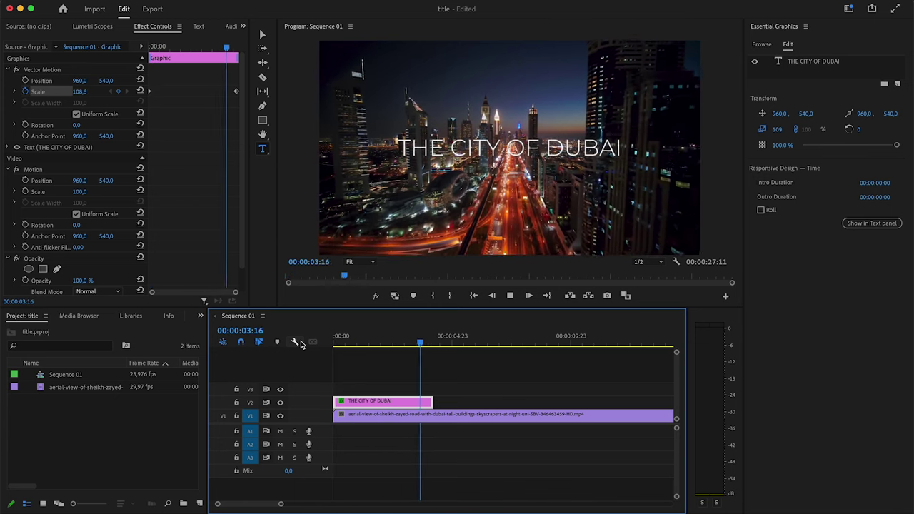
click(409, 414)
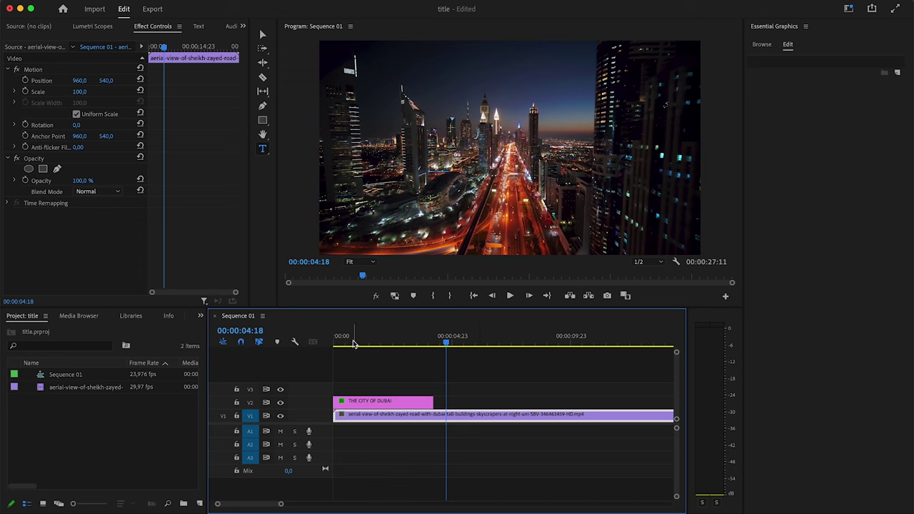
drag(352, 344, 397, 359)
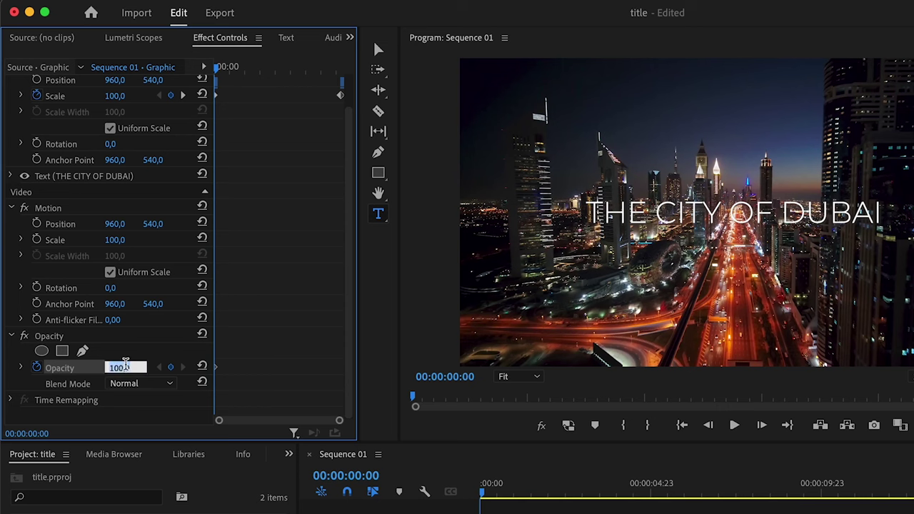
Keyframe the title's opacity at 0% at its start and 100% about one second in
text(0)
key(Return)
drag(488, 495, 519, 489)
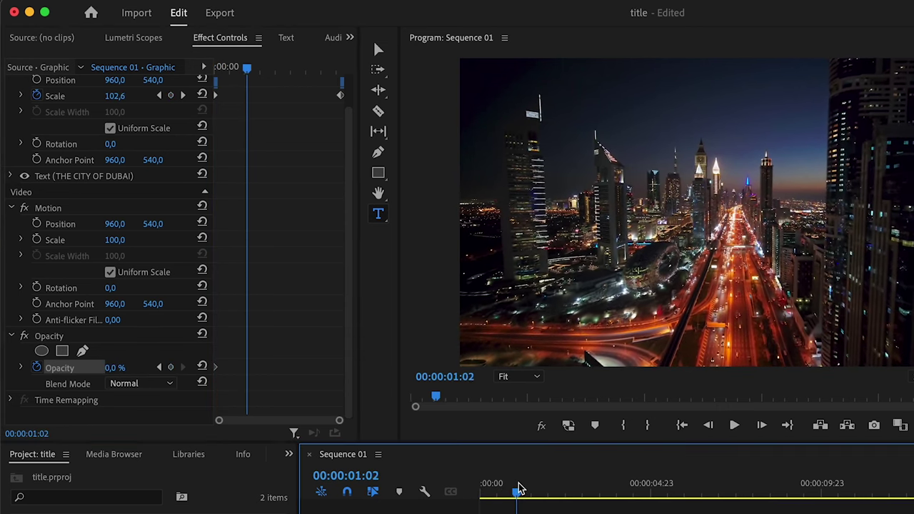
click(126, 368)
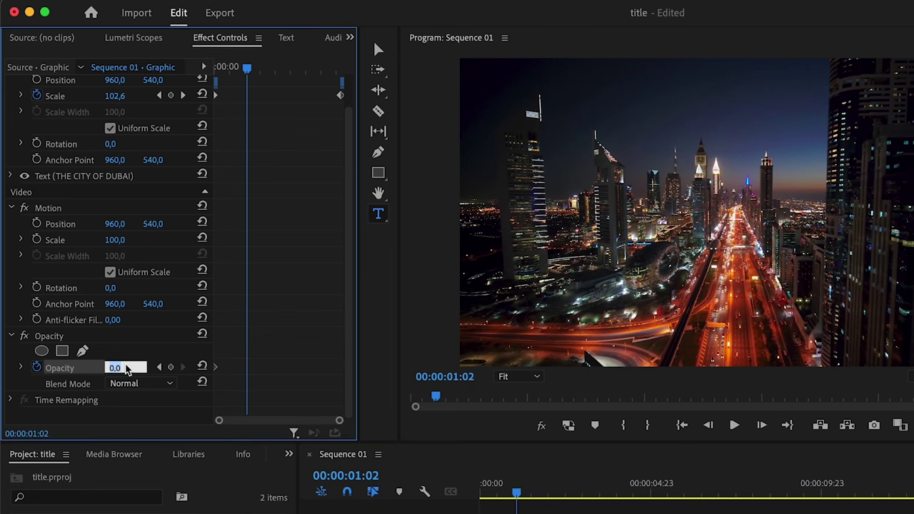
text(100)
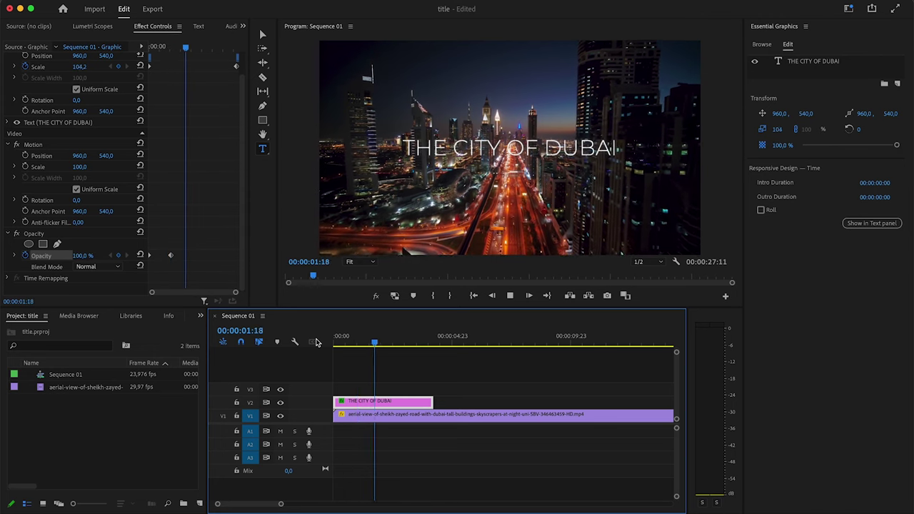
Hold 100% opacity near 3:14 and go to the title's last frame to set the fade-out
key(space)
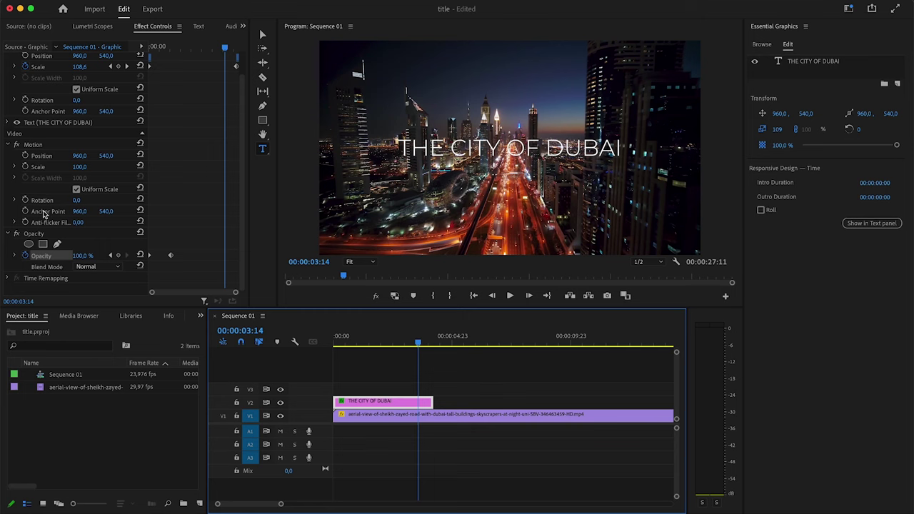
click(119, 257)
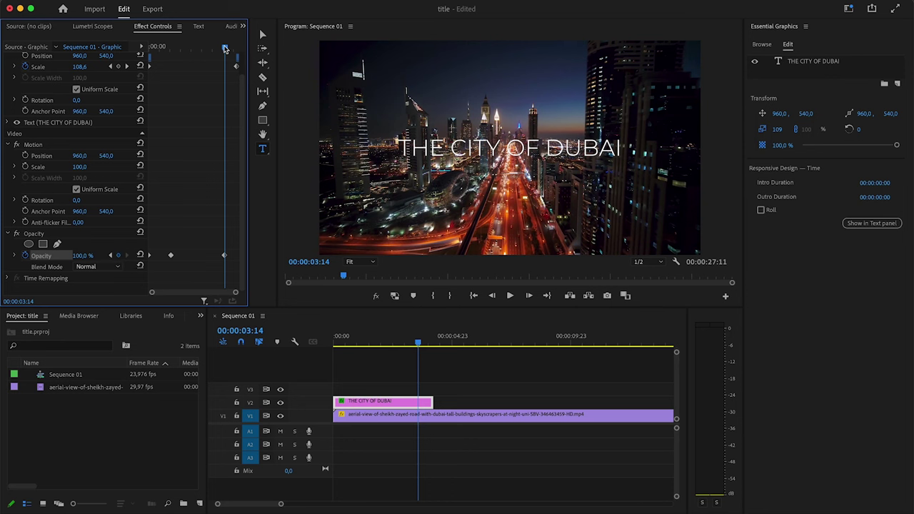
click(358, 344)
drag(358, 345, 361, 346)
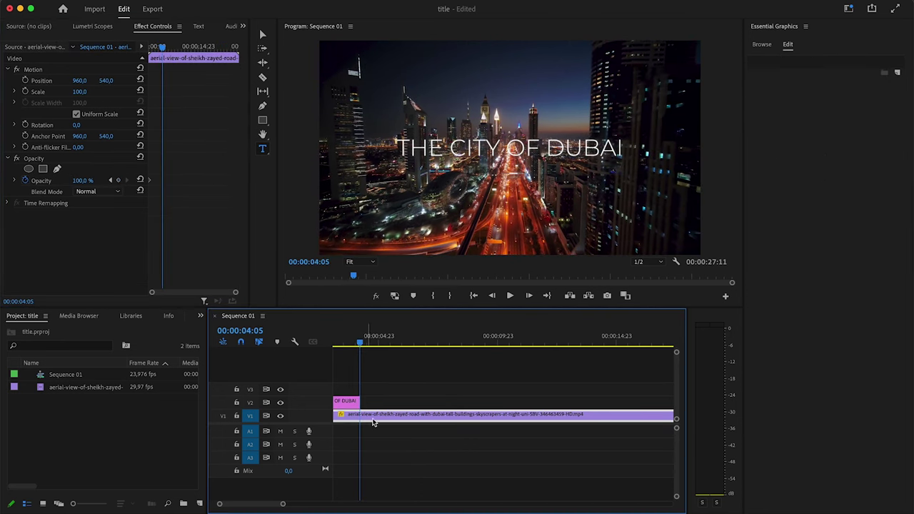
click(349, 404)
click(84, 281)
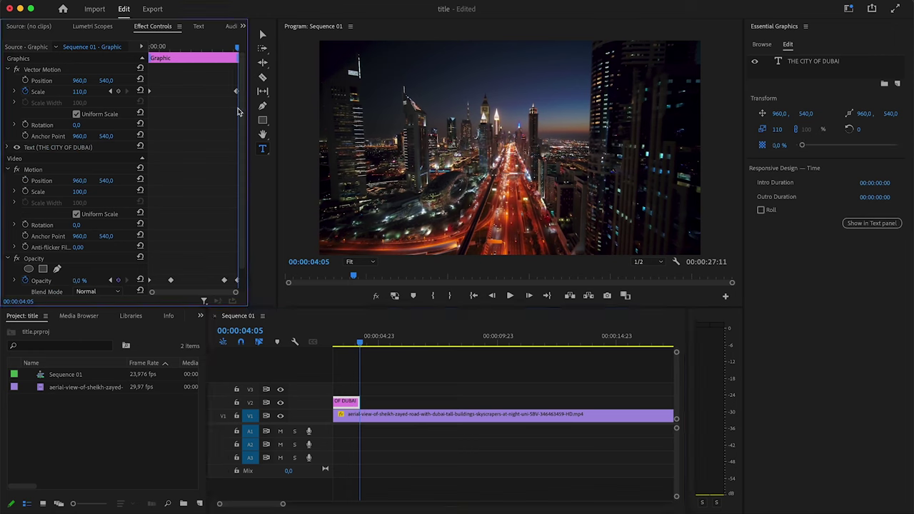
Return the playhead to the start of the sequence
drag(358, 342, 286, 341)
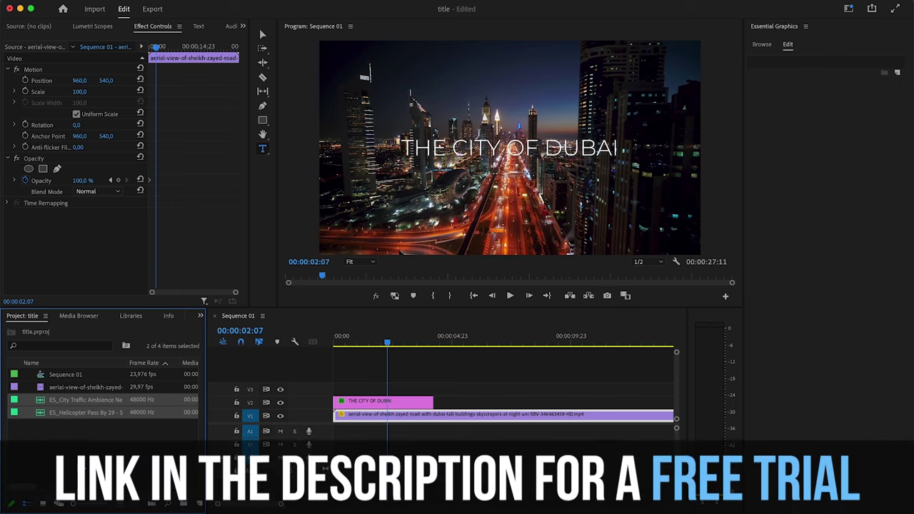
Place the helicopter sound effect on track A1 at the sequence start
click(92, 433)
drag(86, 413, 369, 437)
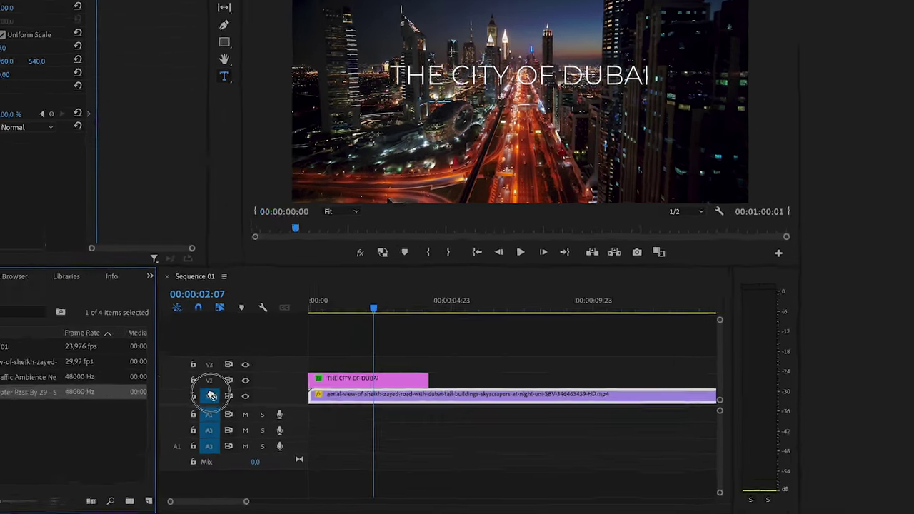
drag(293, 395, 284, 393)
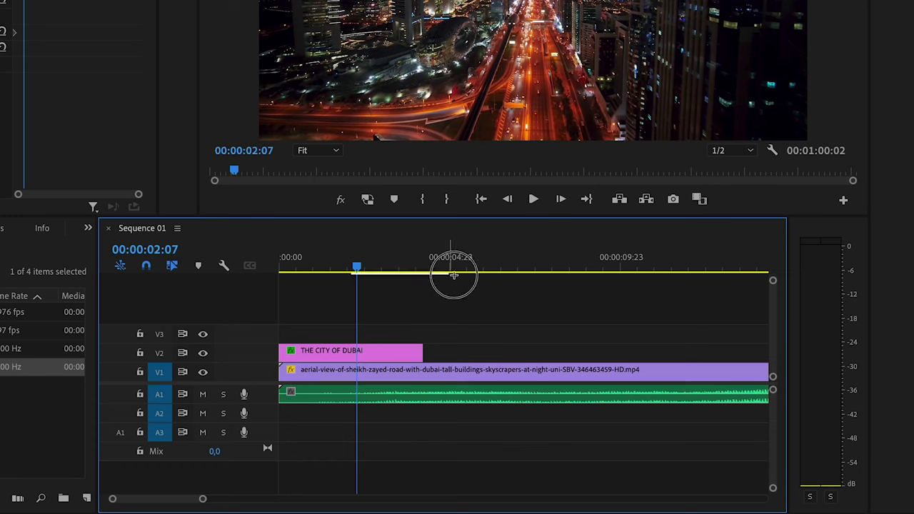
drag(518, 259, 465, 287)
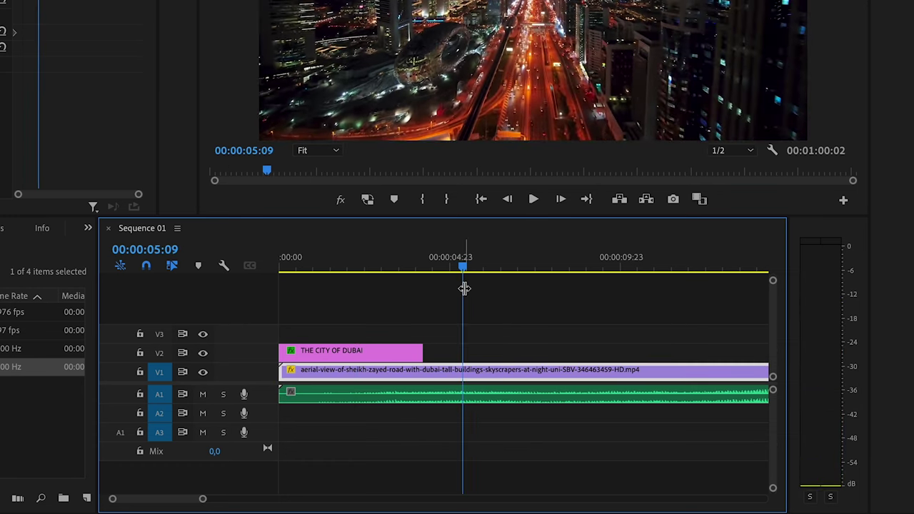
Razor off the opening part of the A1 clip and slide the rest earlier
click(411, 393)
key(v)
click(379, 394)
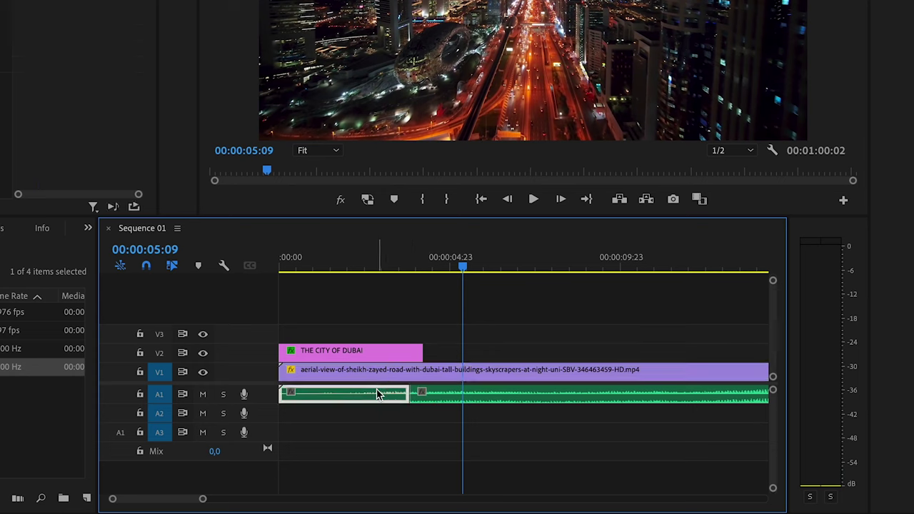
key(Delete)
drag(477, 392, 392, 396)
Cut and delete the clip's tail, enlarge track A1, and park the playhead at 00:00:01:12
key(c)
click(618, 397)
key(v)
click(629, 393)
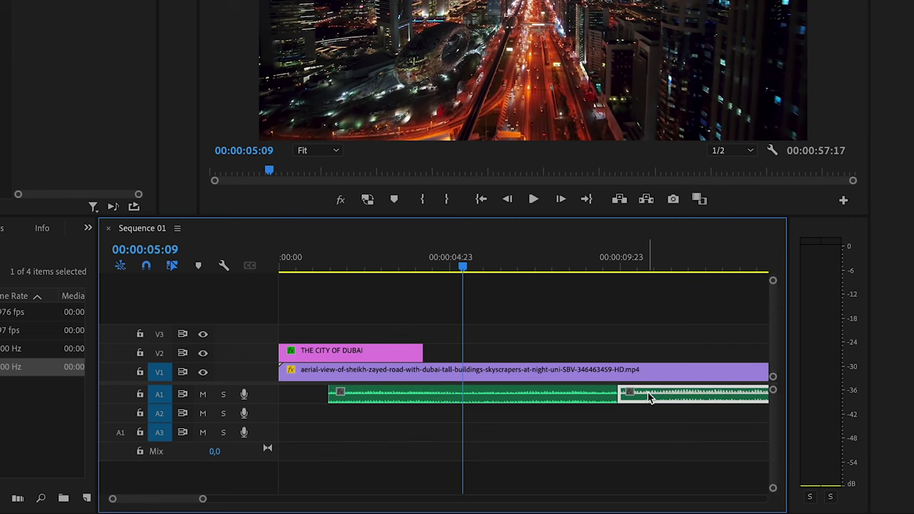
key(Delete)
drag(271, 402, 270, 433)
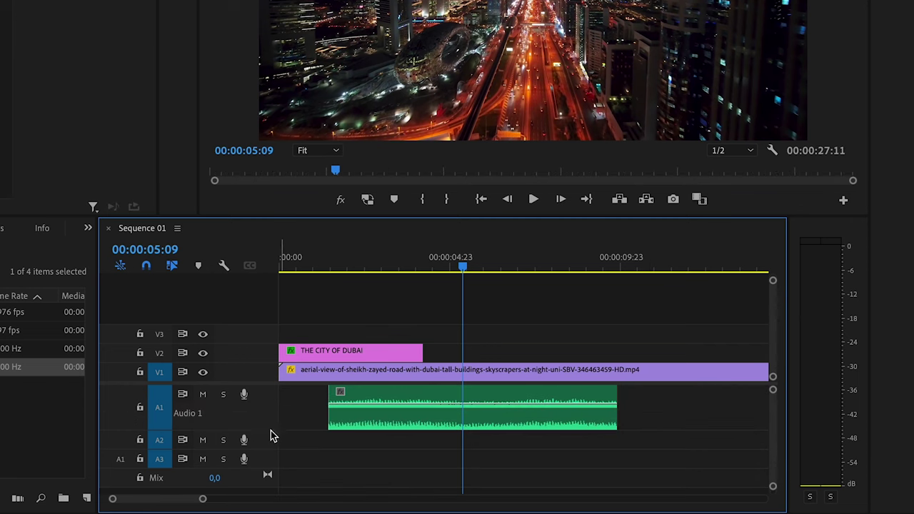
click(485, 400)
click(331, 259)
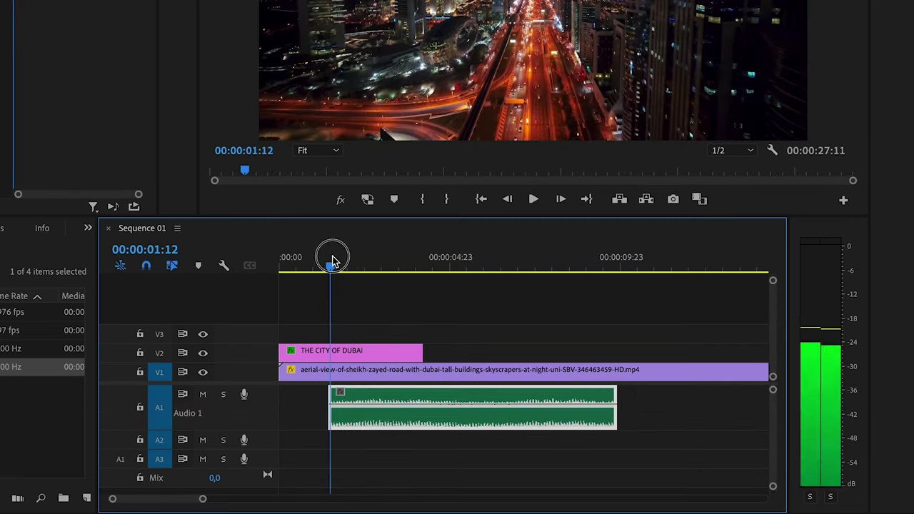
Add volume keyframes on the A1 helicopter clip and drag them into a fade-in from silence
scroll(367, 447, up, 4)
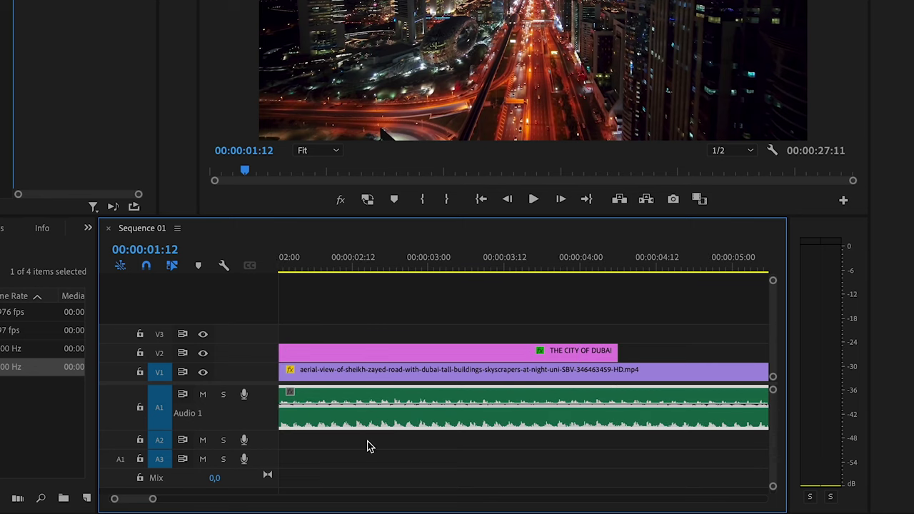
scroll(367, 446, down, 3)
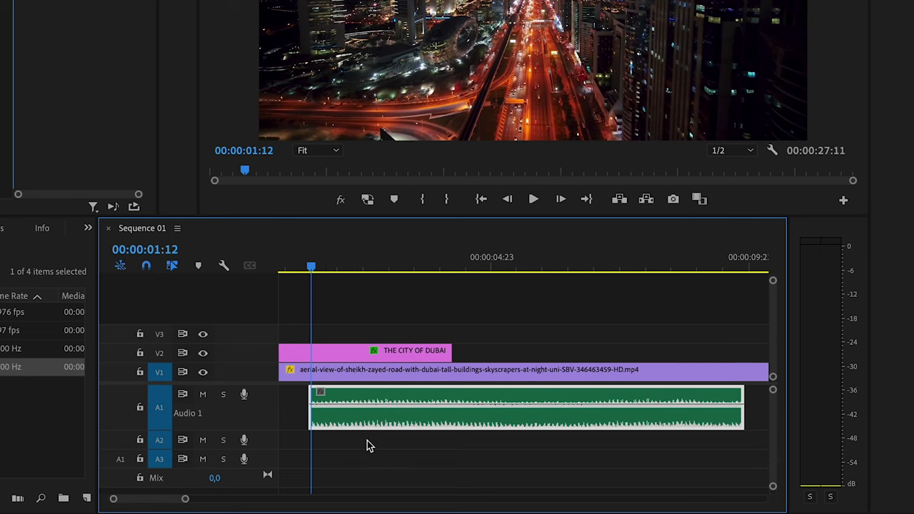
super+click(312, 407)
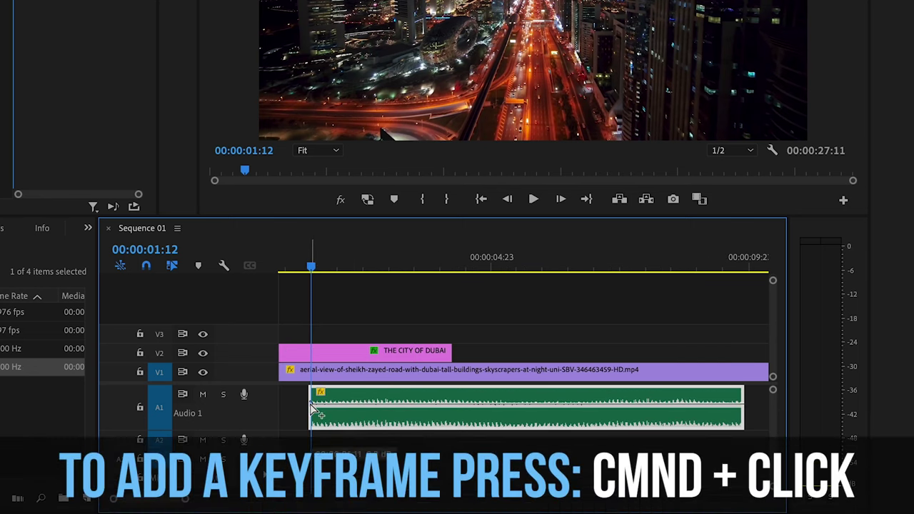
super+click(697, 403)
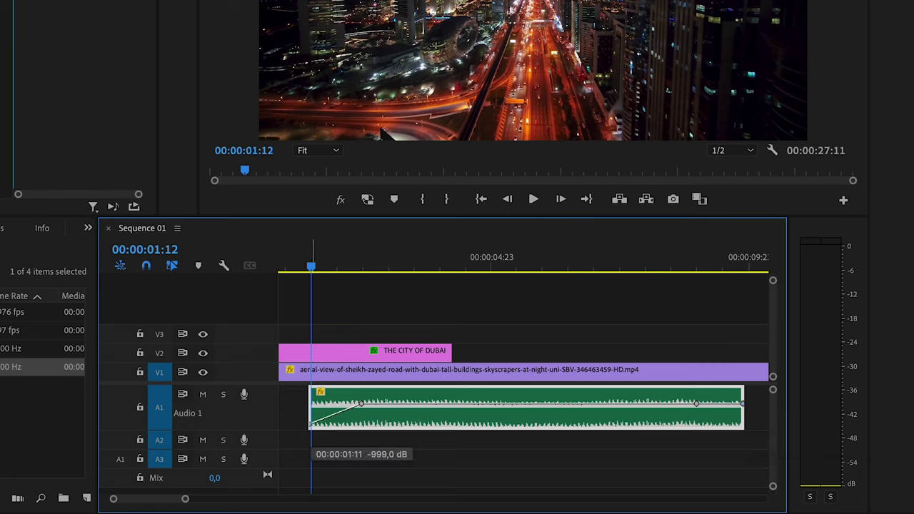
drag(361, 402, 379, 403)
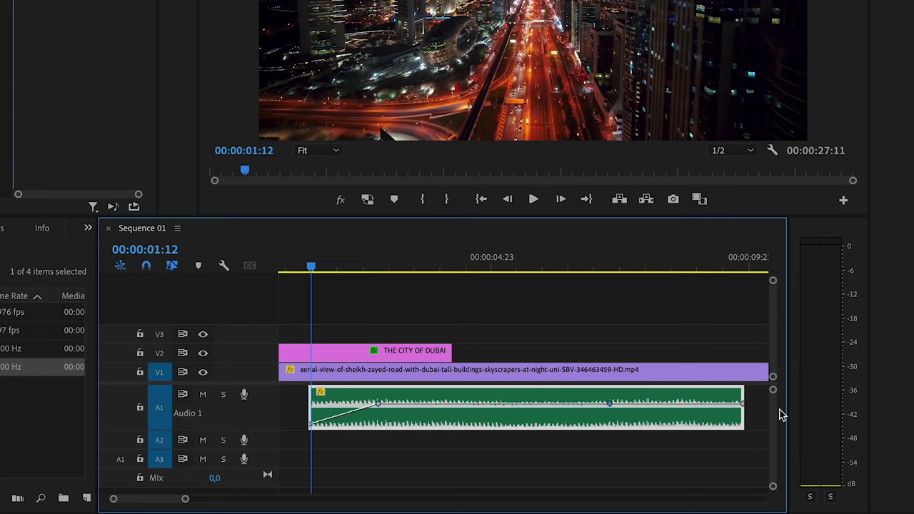
click(43, 349)
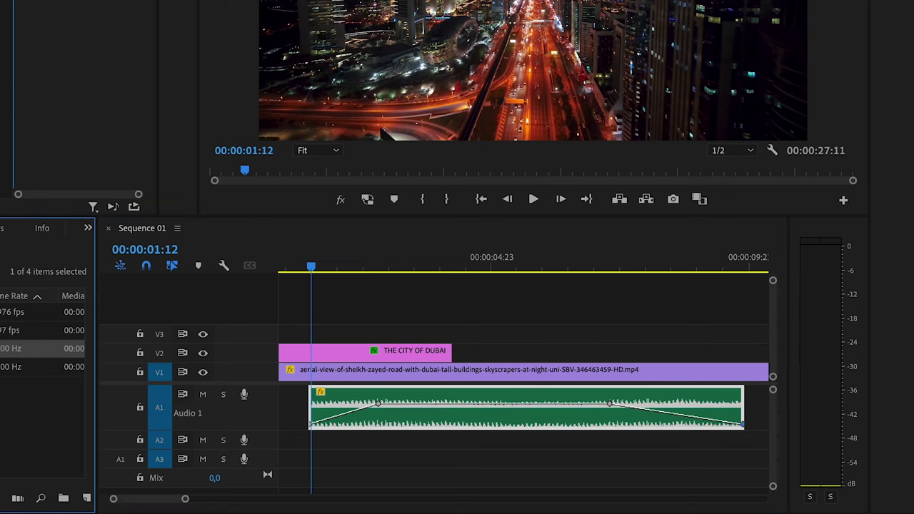
Place the second sound effect on track A2, expand the track and zoom into the start
drag(214, 459, 264, 437)
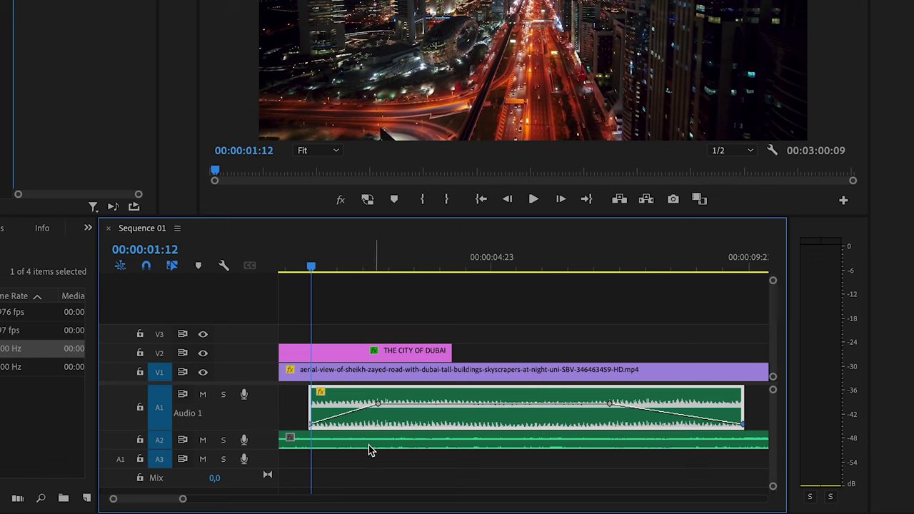
click(297, 441)
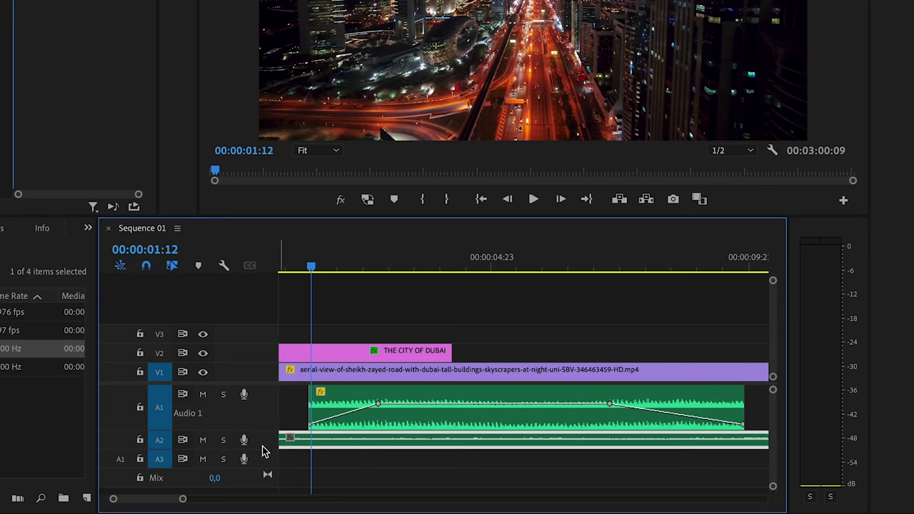
double_click(263, 447)
drag(310, 267, 267, 261)
key(equal)
Move the A1 and A2 audio clips to 00:00:00:00 and scrub back to preview them
drag(313, 450, 325, 435)
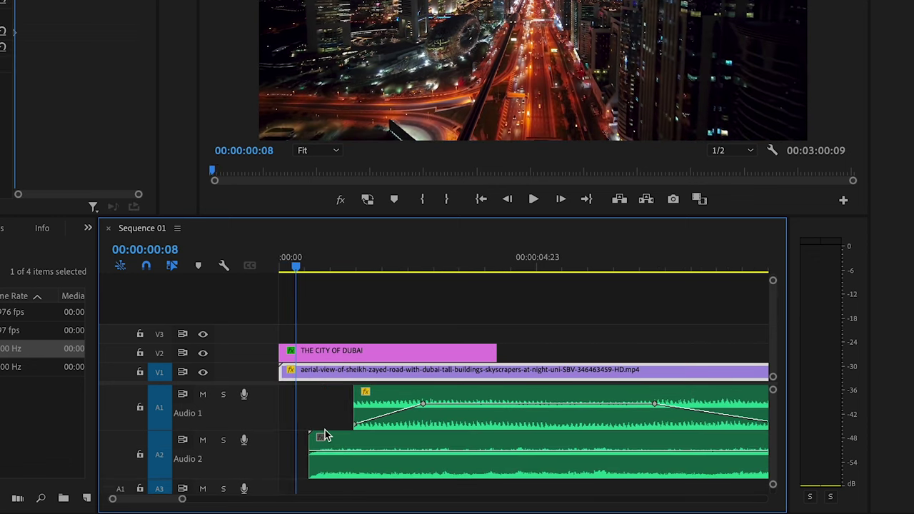
scroll(325, 436, down, 1)
drag(460, 400, 314, 399)
click(409, 450)
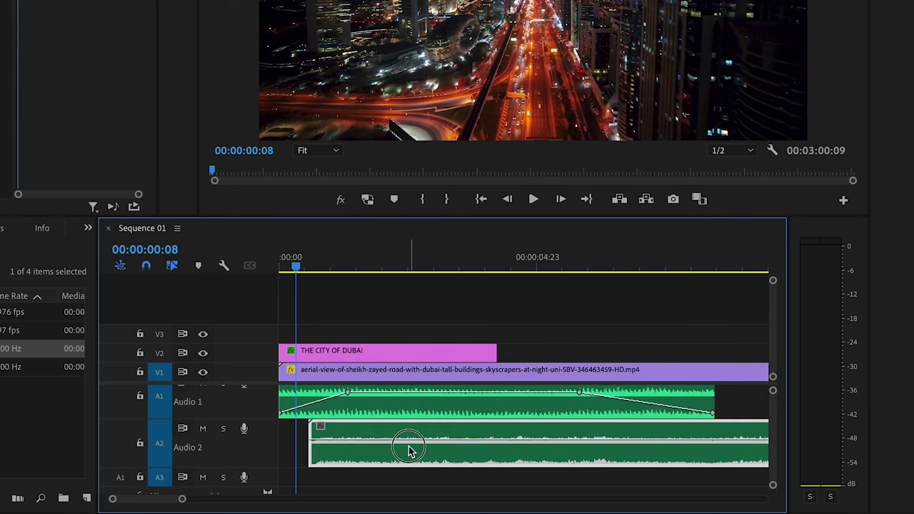
drag(416, 451, 341, 456)
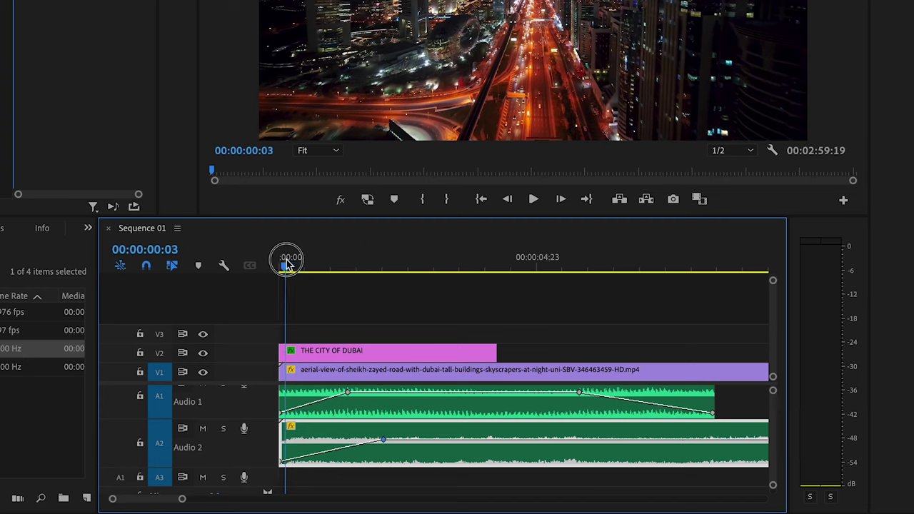
drag(287, 264, 395, 266)
click(486, 400)
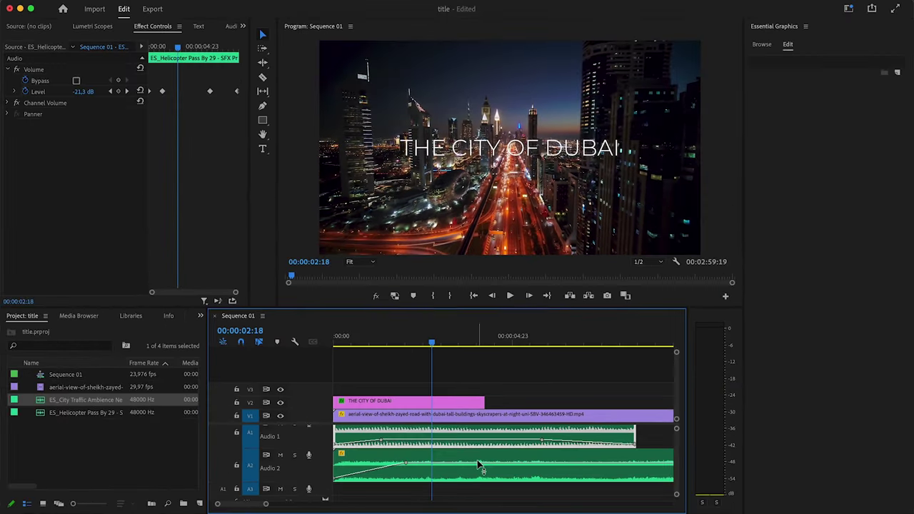
click(486, 440)
key(space)
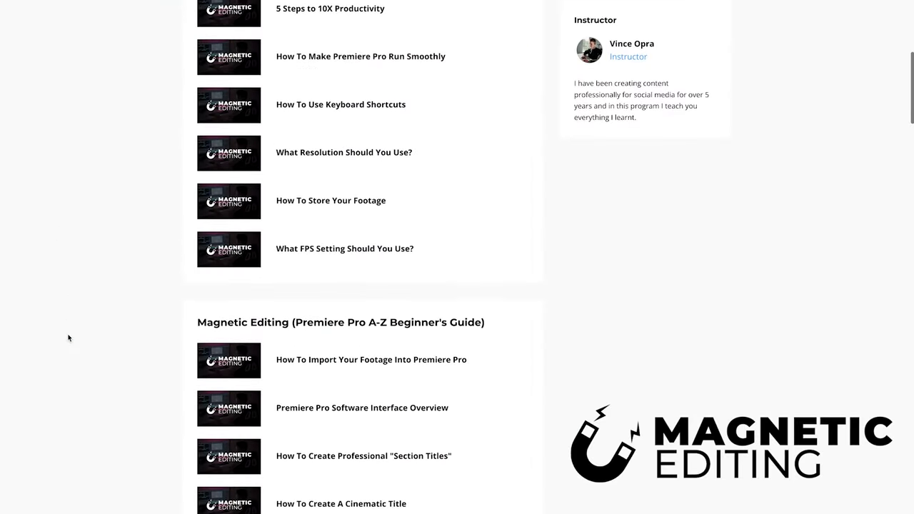
scroll(68, 337, down, 8)
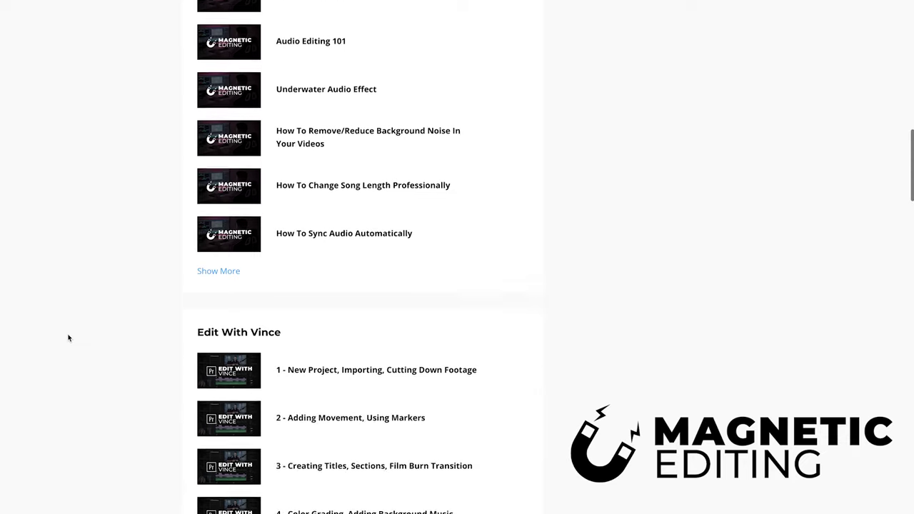
scroll(68, 337, down, 10)
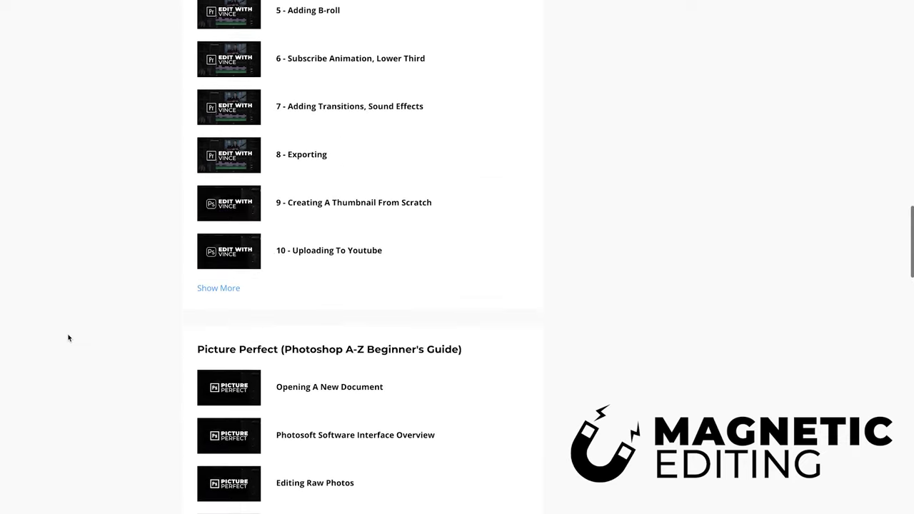
scroll(68, 337, down, 11)
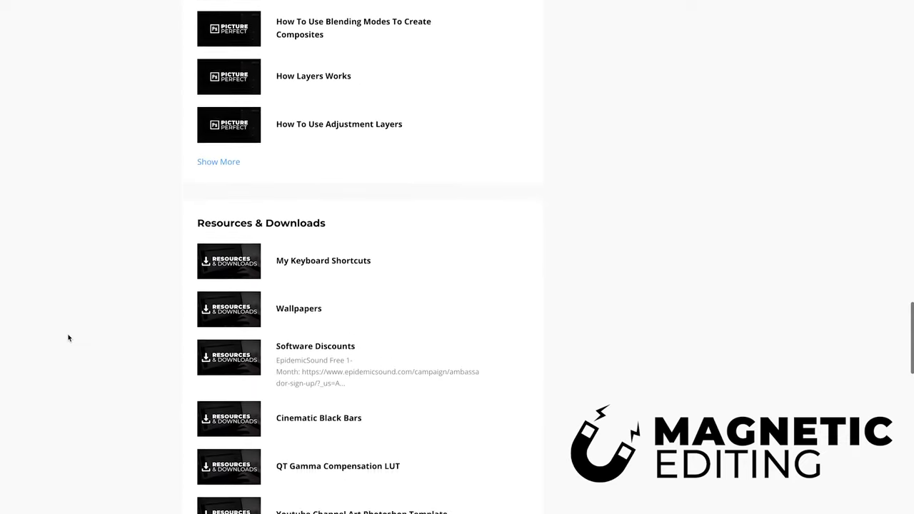
scroll(68, 337, down, 8)
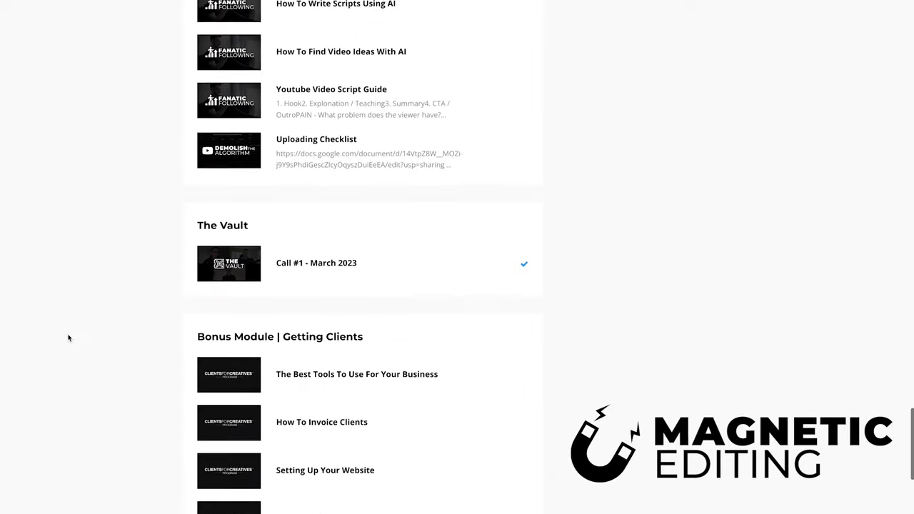